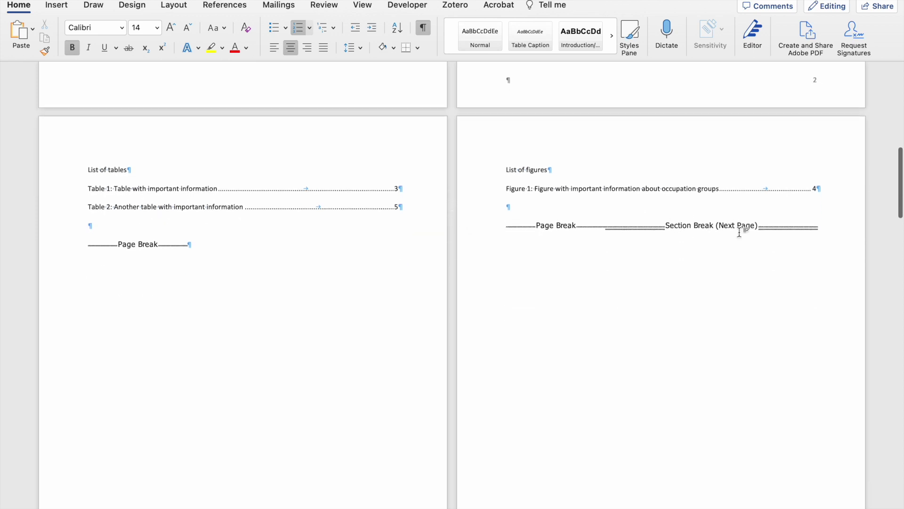
scroll(739, 232, down, 7)
- Scroll through the document and place the cursor in the front-matter section
scroll(740, 232, up, 14)
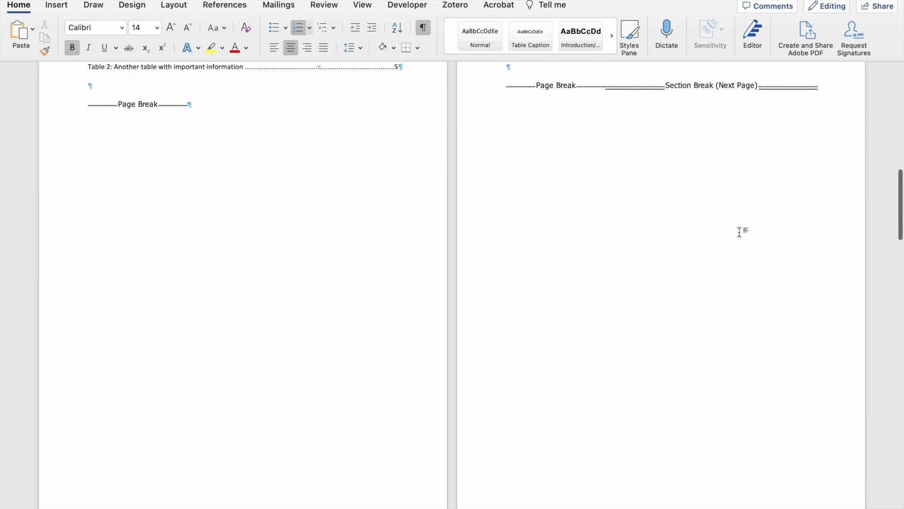
scroll(608, 202, up, 12)
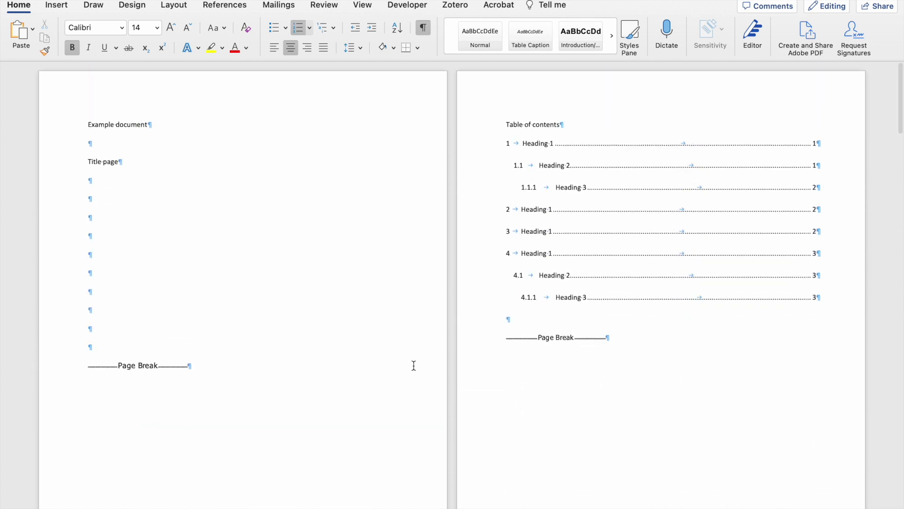
scroll(413, 366, down, 11)
scroll(413, 365, down, 20)
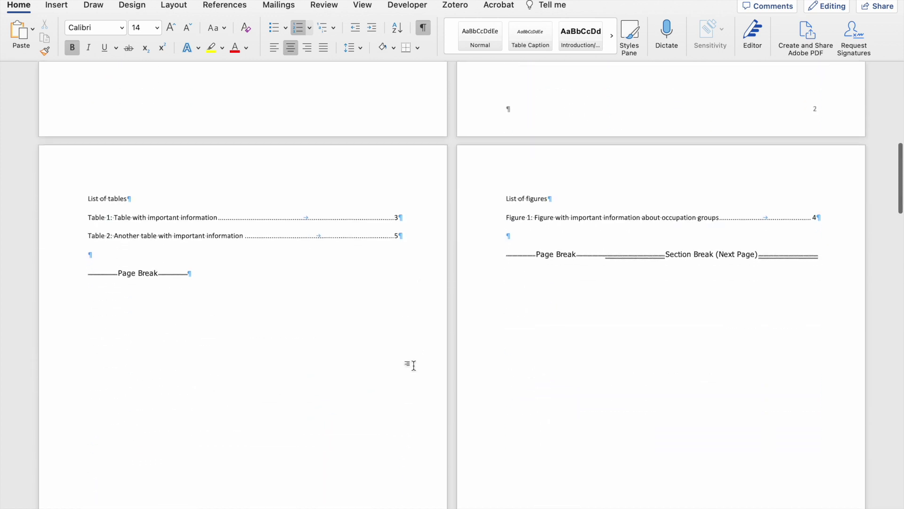
scroll(414, 365, down, 15)
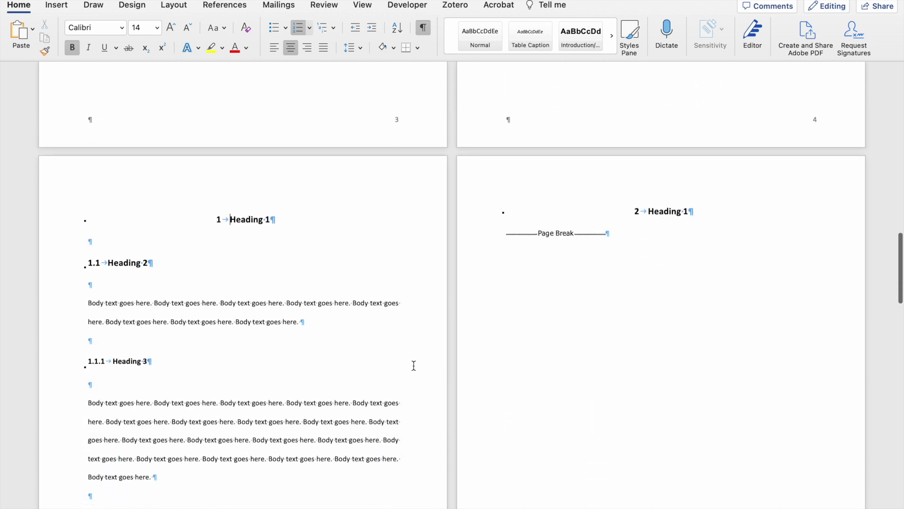
scroll(414, 365, up, 20)
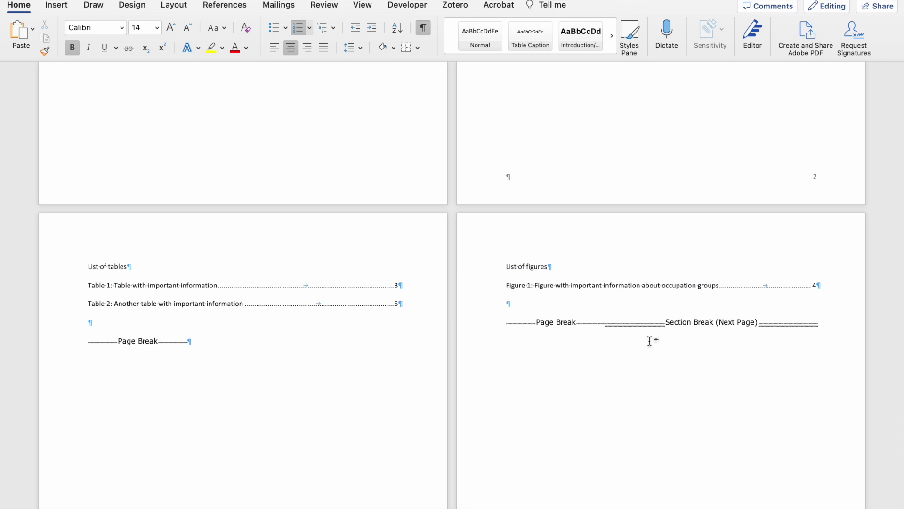
scroll(650, 340, down, 10)
scroll(650, 341, up, 7)
scroll(650, 341, up, 4)
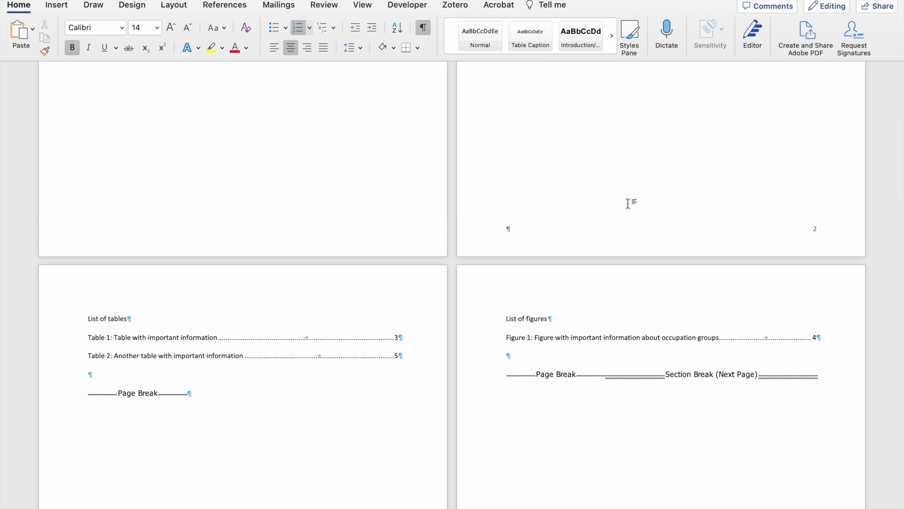
scroll(502, 416, up, 7)
click(503, 416)
scroll(503, 417, up, 2)
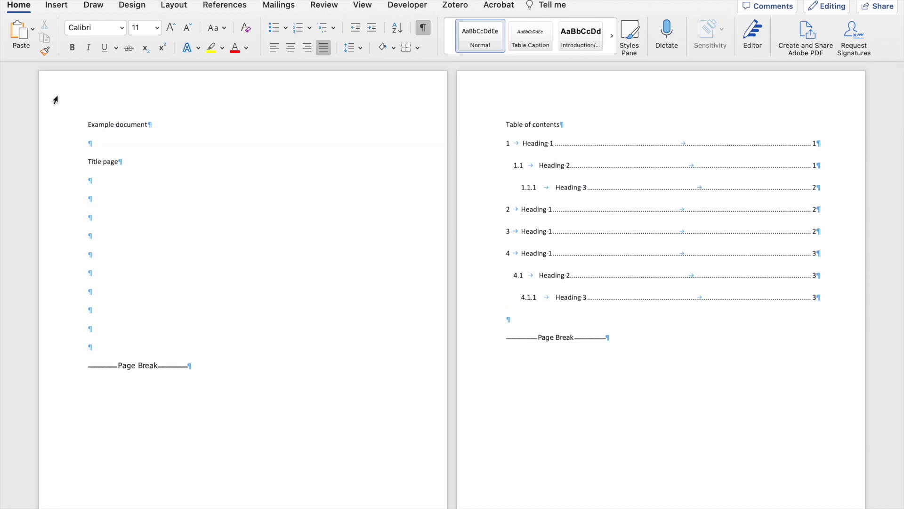
- Set the front-matter page number format to lowercase roman numerals (i, ii, iii)
click(62, 8)
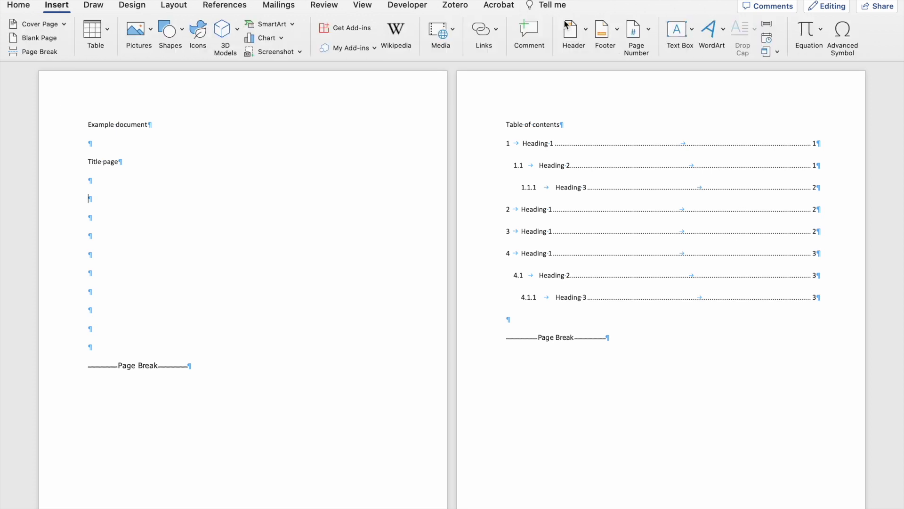
click(636, 29)
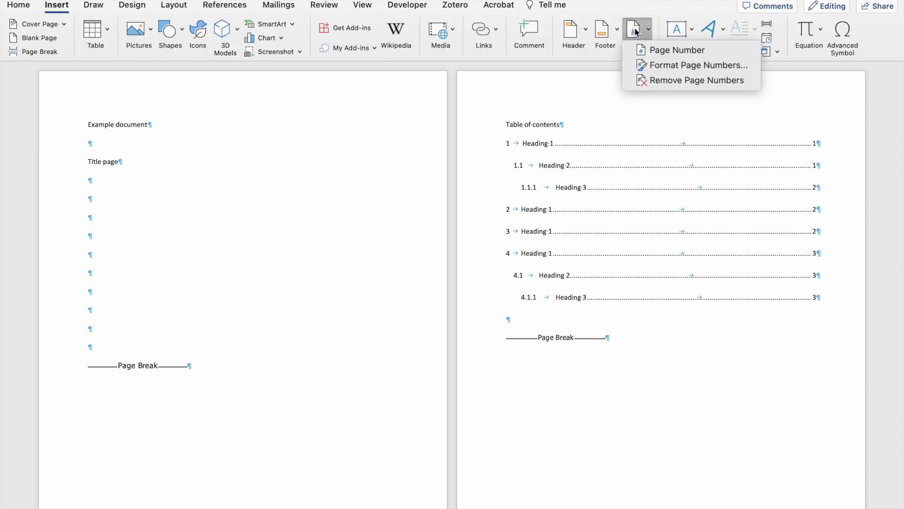
click(648, 64)
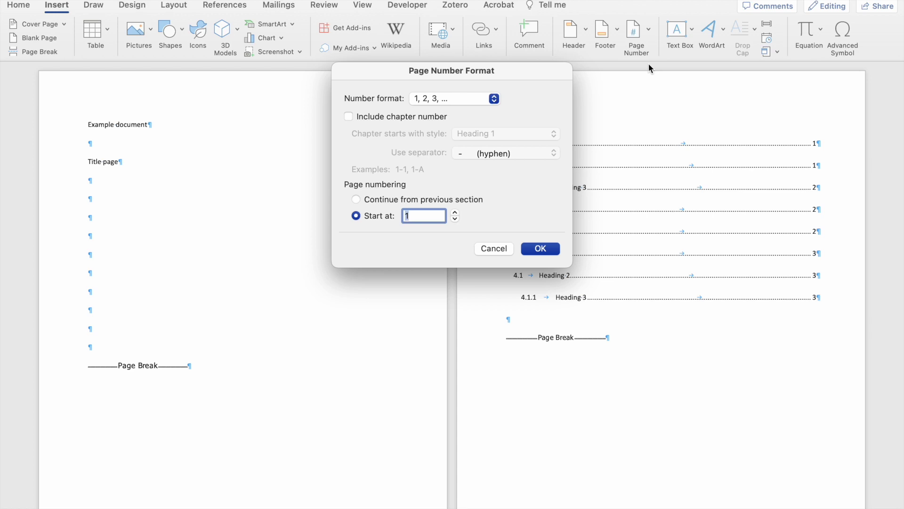
click(494, 100)
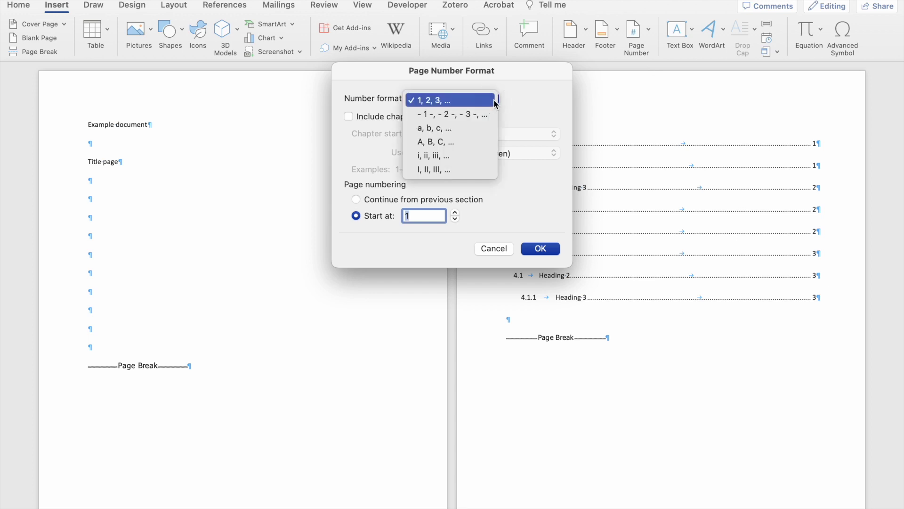
click(452, 155)
click(540, 248)
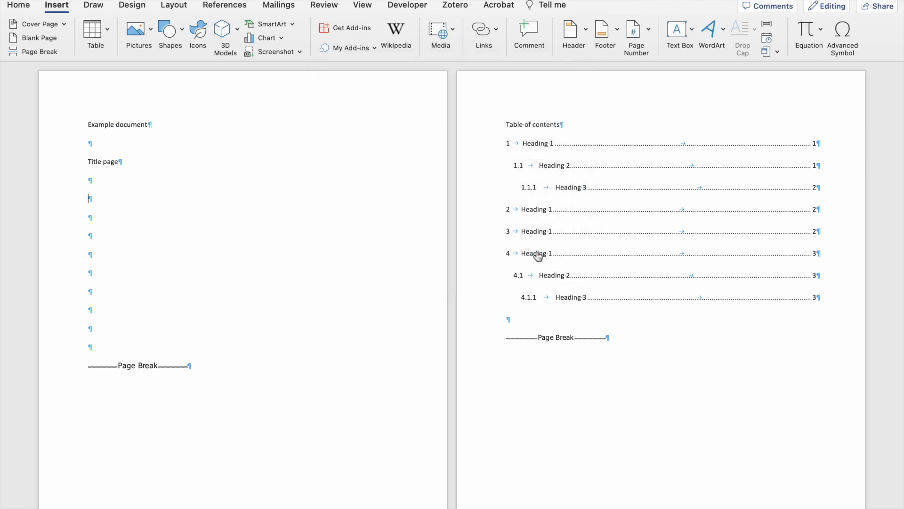
scroll(459, 421, down, 10)
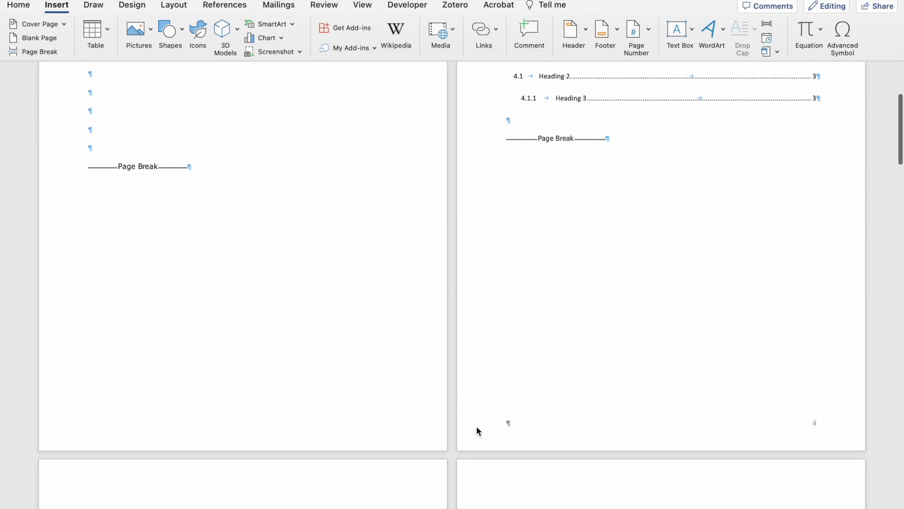
scroll(475, 430, down, 20)
scroll(475, 431, down, 5)
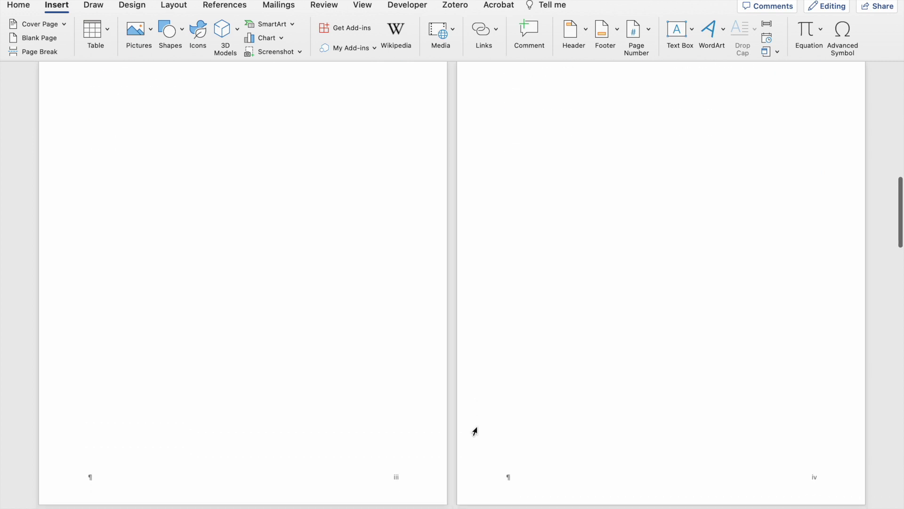
scroll(454, 216, up, 14)
scroll(455, 217, up, 3)
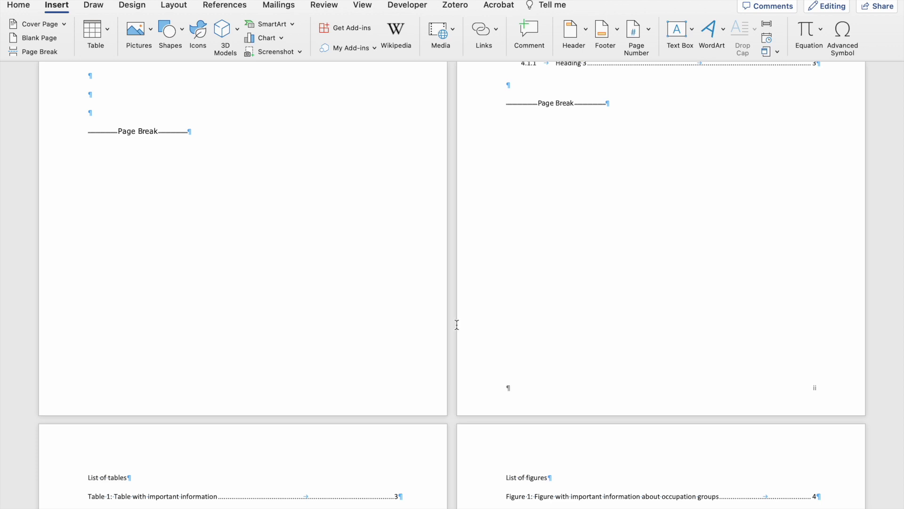
scroll(456, 325, down, 10)
scroll(457, 325, down, 20)
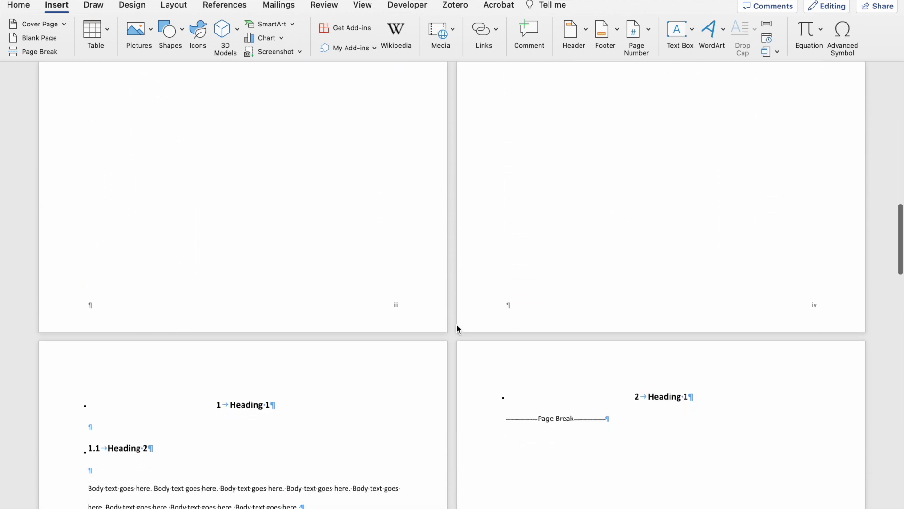
scroll(457, 324, down, 1)
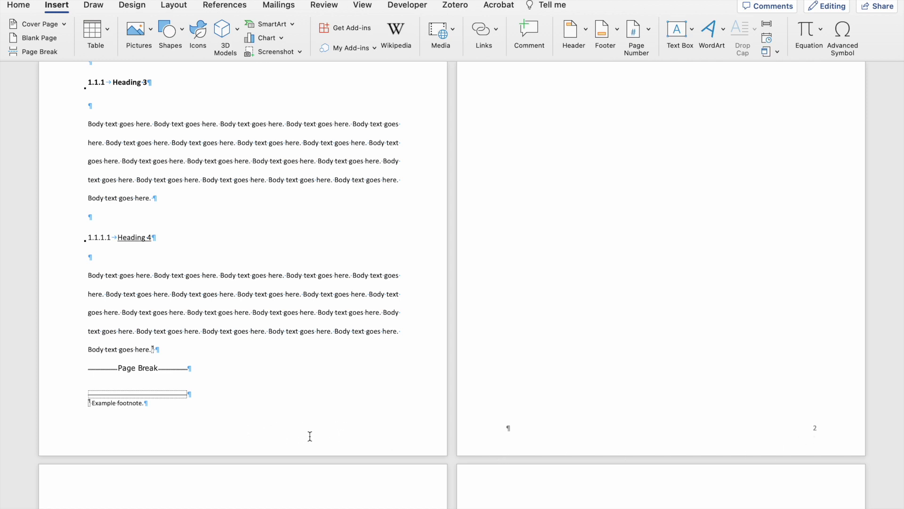
scroll(291, 437, up, 5)
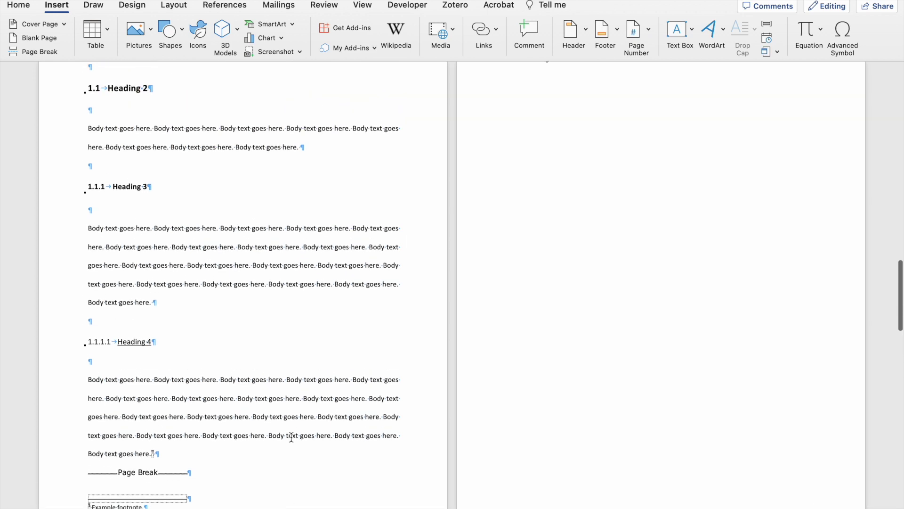
scroll(292, 437, down, 5)
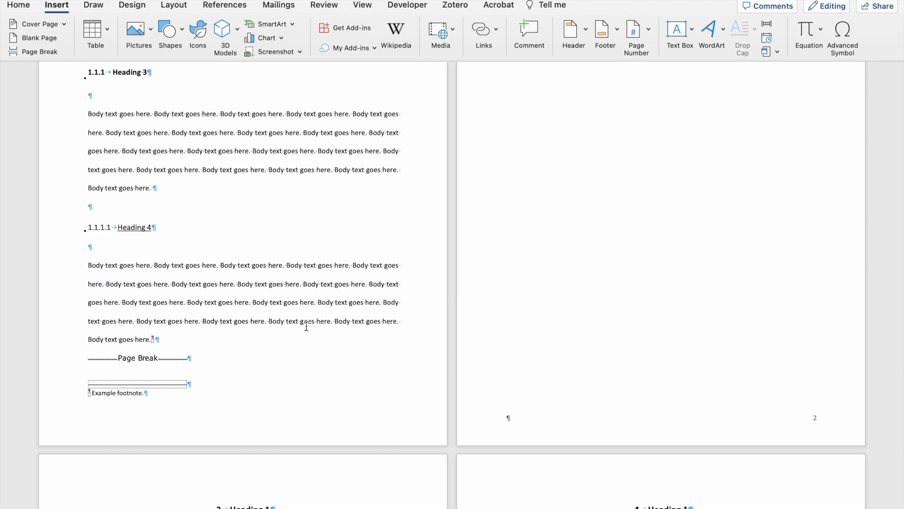
- In the body section, show the number on the first page and restart numbering at 1
click(271, 304)
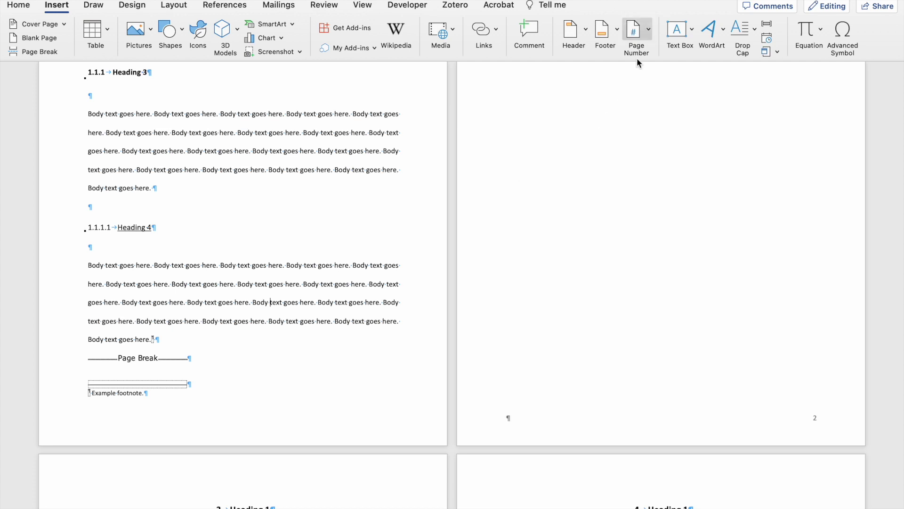
click(635, 35)
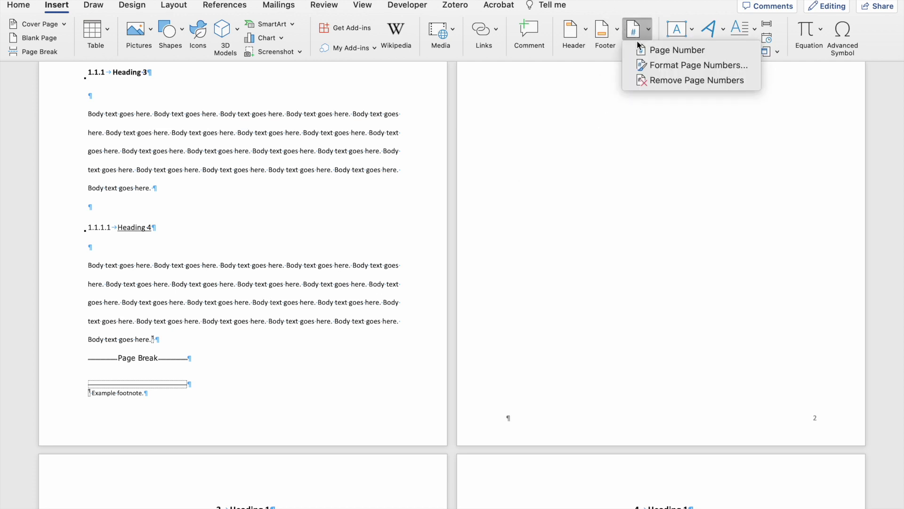
click(641, 49)
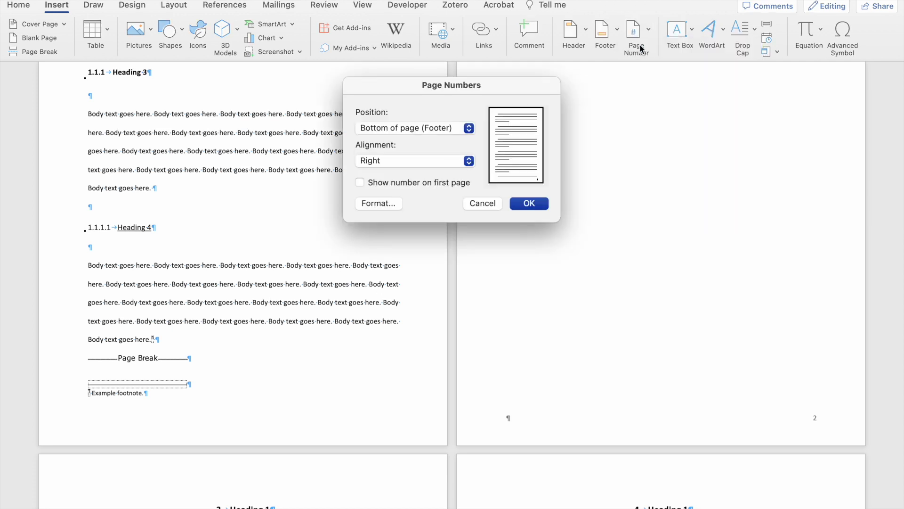
click(360, 183)
click(373, 204)
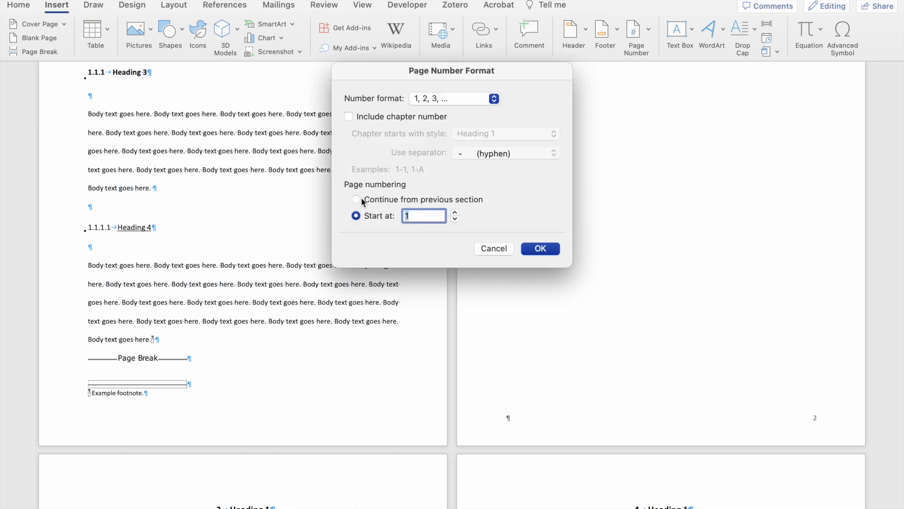
click(356, 199)
click(355, 215)
click(540, 249)
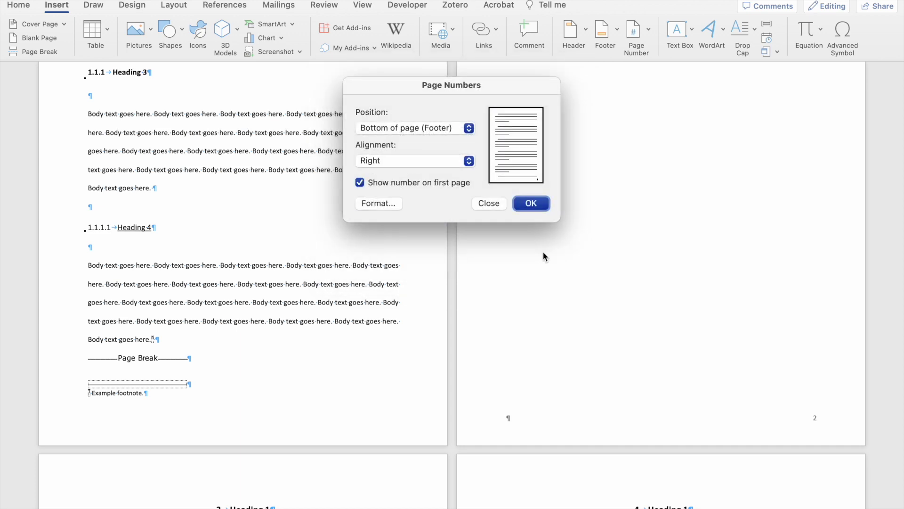
key(Return)
- Scroll through the footers to check roman and arabic page numbers, returning to the table of contents
scroll(290, 428, up, 10)
scroll(291, 428, up, 10)
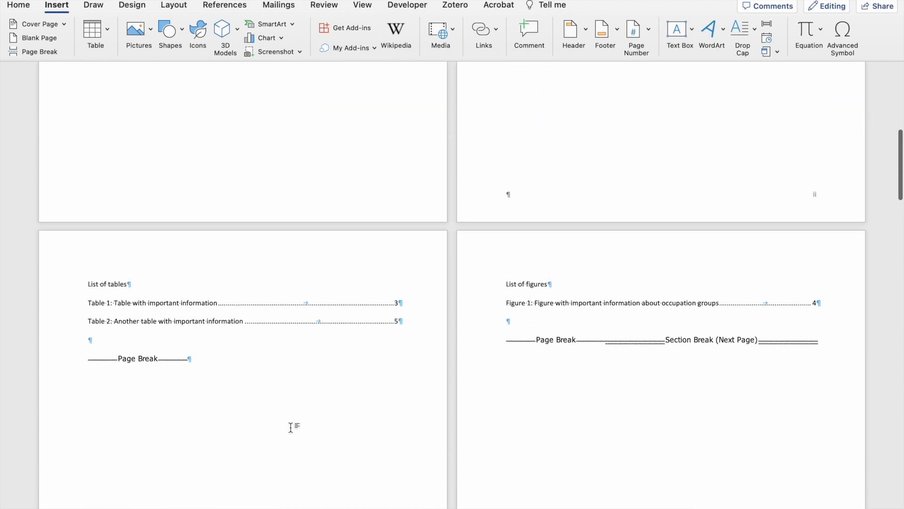
scroll(290, 428, up, 1)
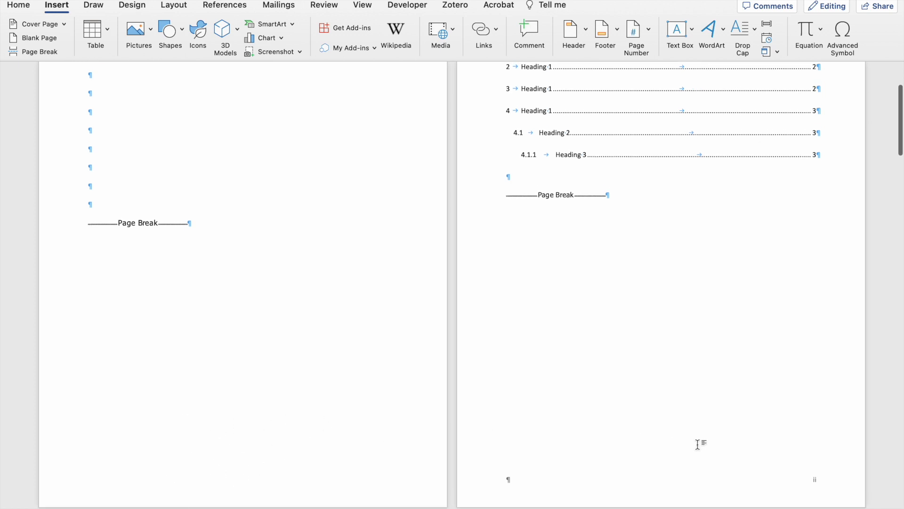
scroll(699, 442, down, 20)
scroll(698, 443, down, 15)
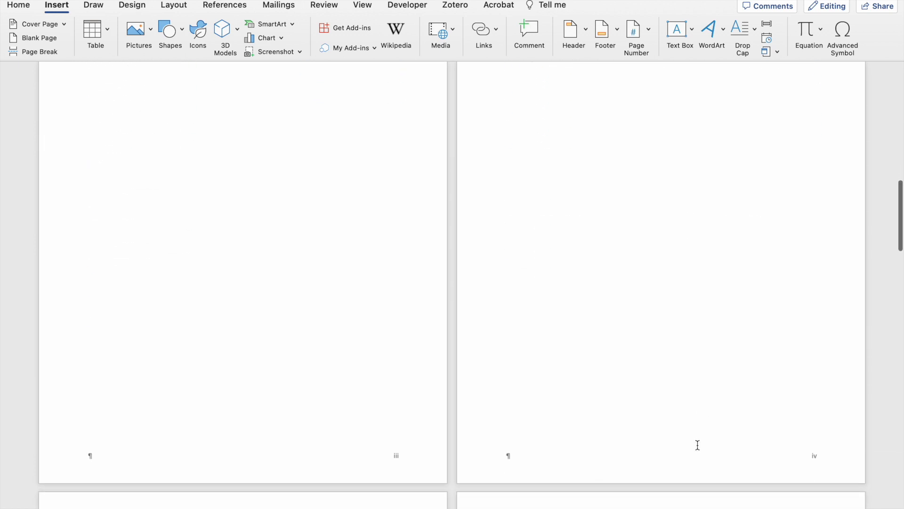
scroll(697, 444, down, 20)
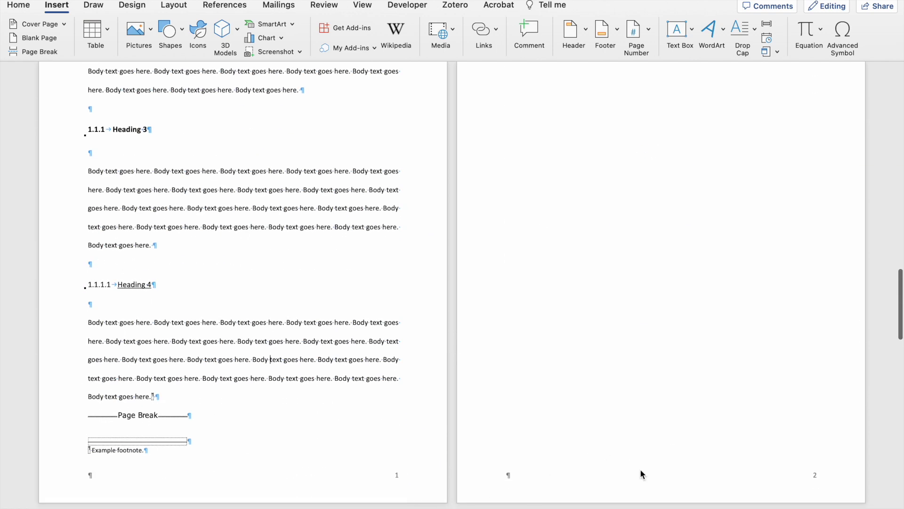
scroll(640, 469, down, 20)
scroll(641, 469, down, 20)
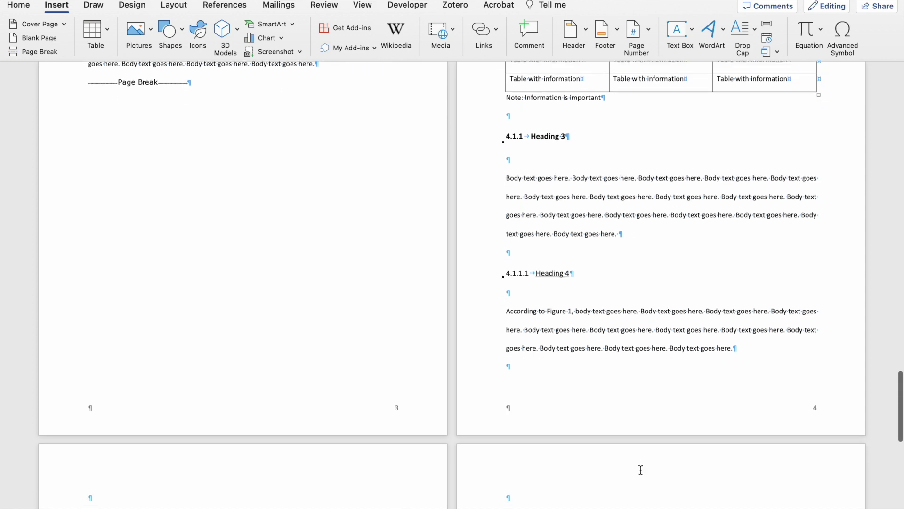
scroll(640, 470, down, 20)
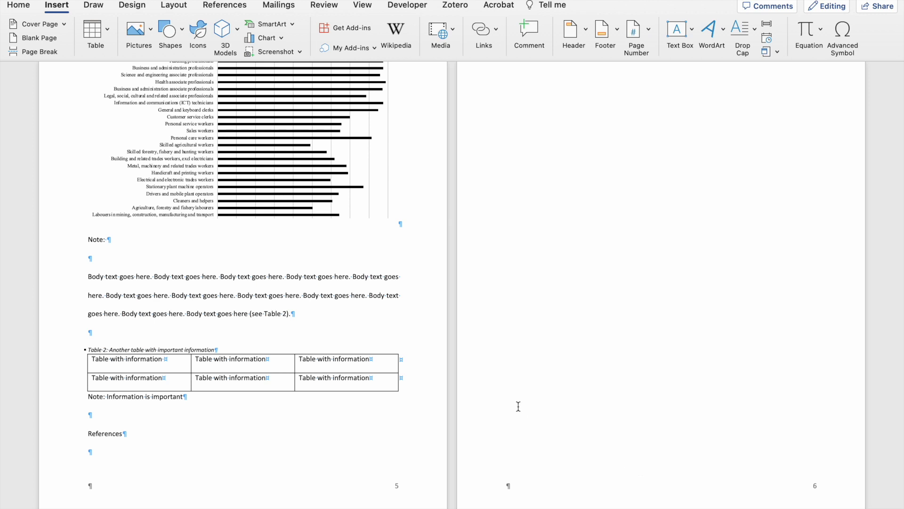
scroll(519, 406, up, 3)
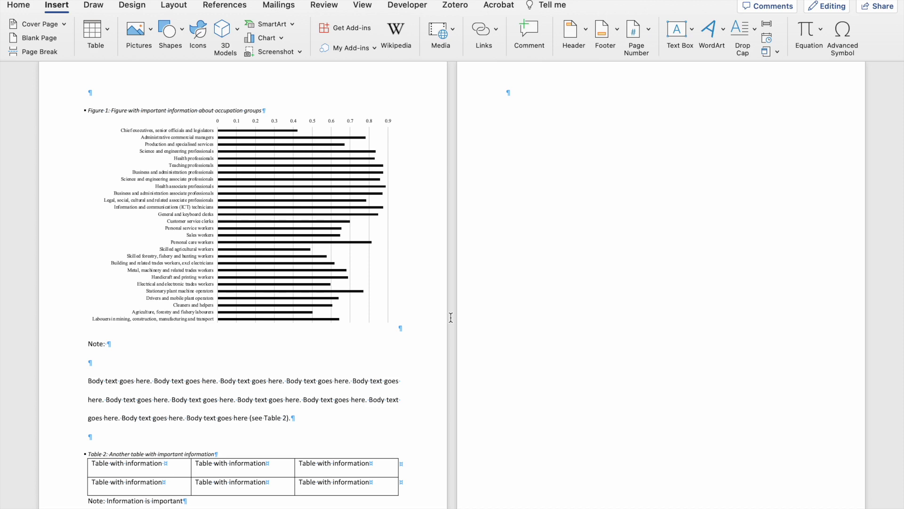
scroll(451, 317, up, 20)
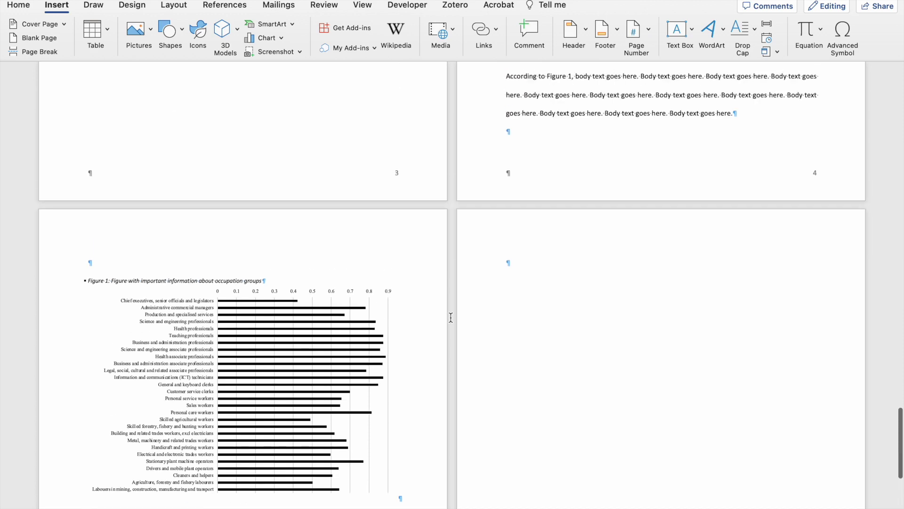
scroll(451, 317, up, 5)
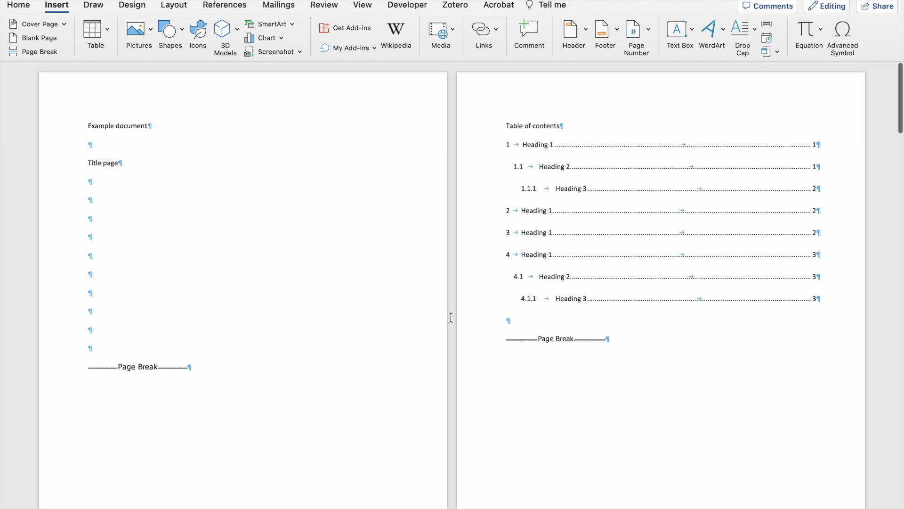
- Update the entire table of contents so it shows the new body page numbers
right_click(601, 143)
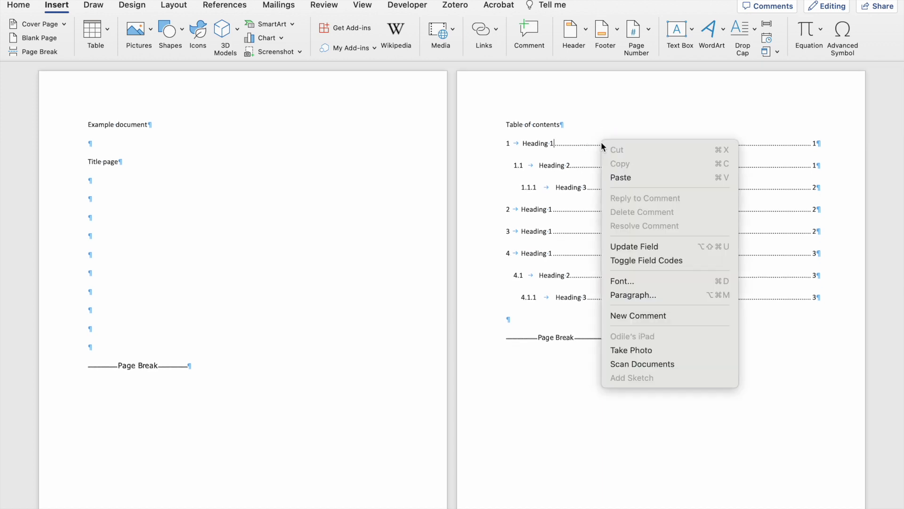
click(635, 246)
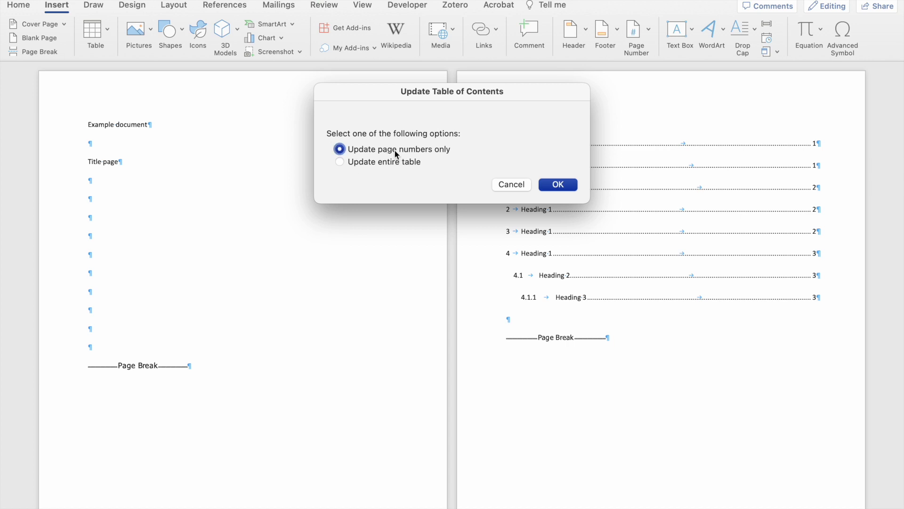
click(339, 165)
click(558, 185)
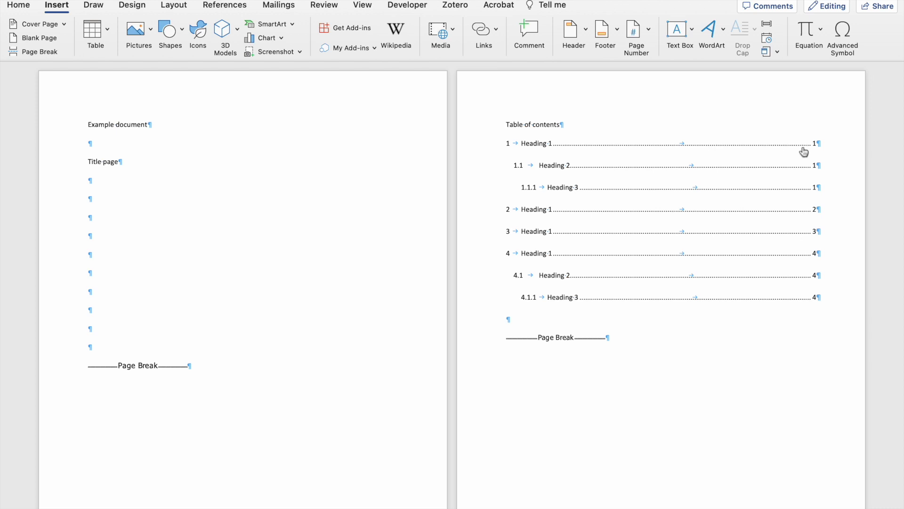
click(724, 221)
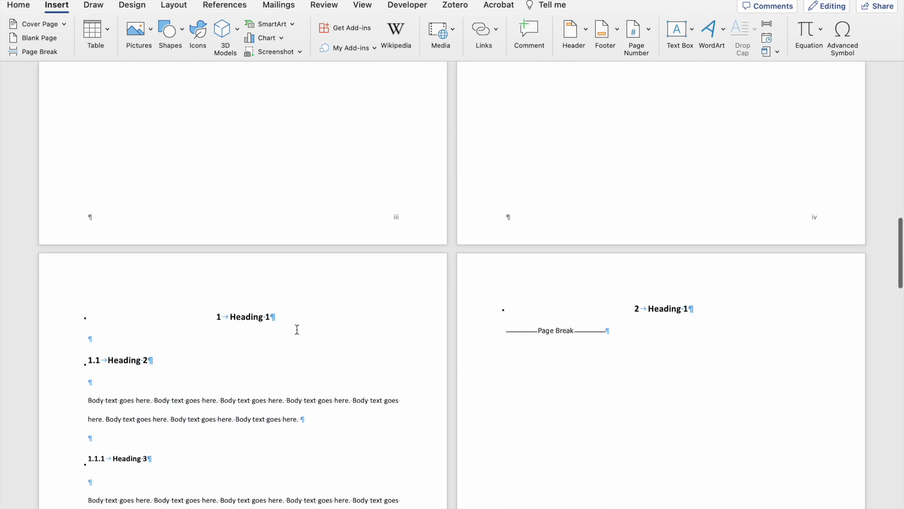
- Rename the first body heading from 'Heading 1' to 'Introduction'
double_click(254, 317)
key(BackSpace)
key(Delete)
text(Introduction)
- Update the table of contents so it lists '1 Introduction' on page 1
scroll(431, 230, up, 10)
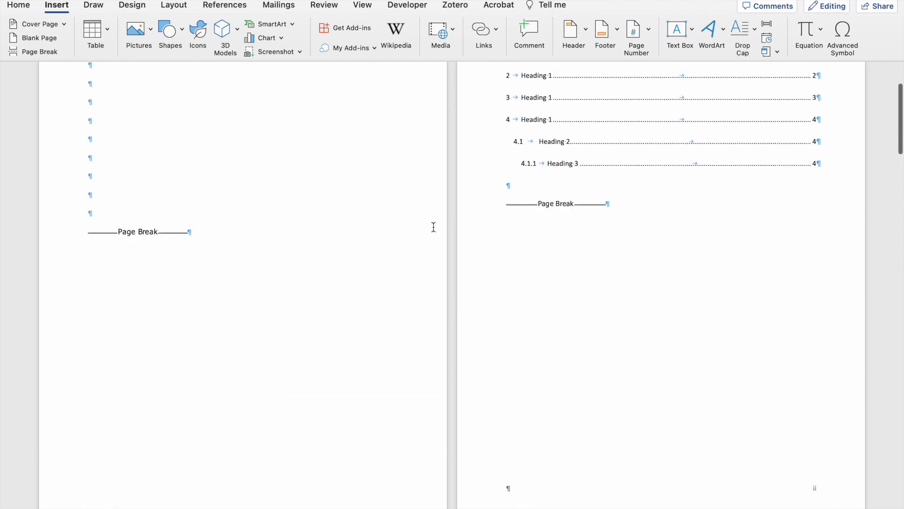
scroll(433, 227, up, 4)
right_click(597, 155)
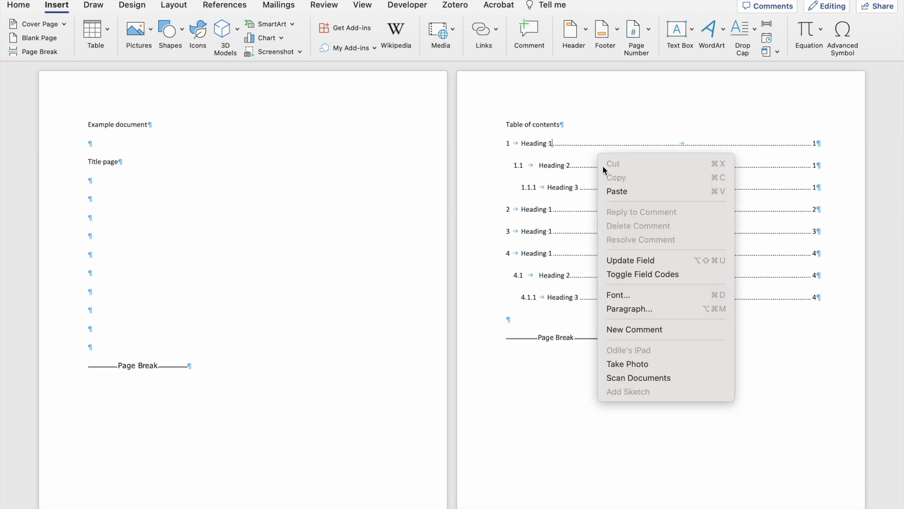
click(633, 260)
key(Right)
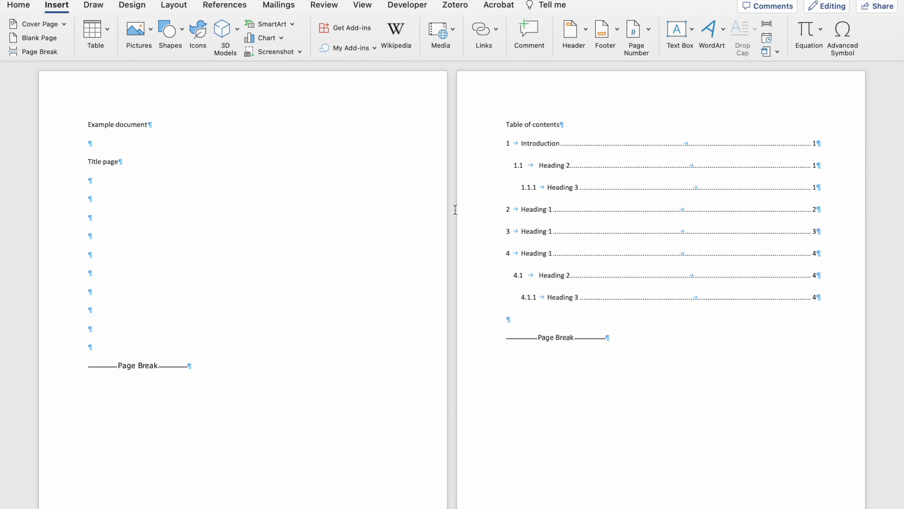